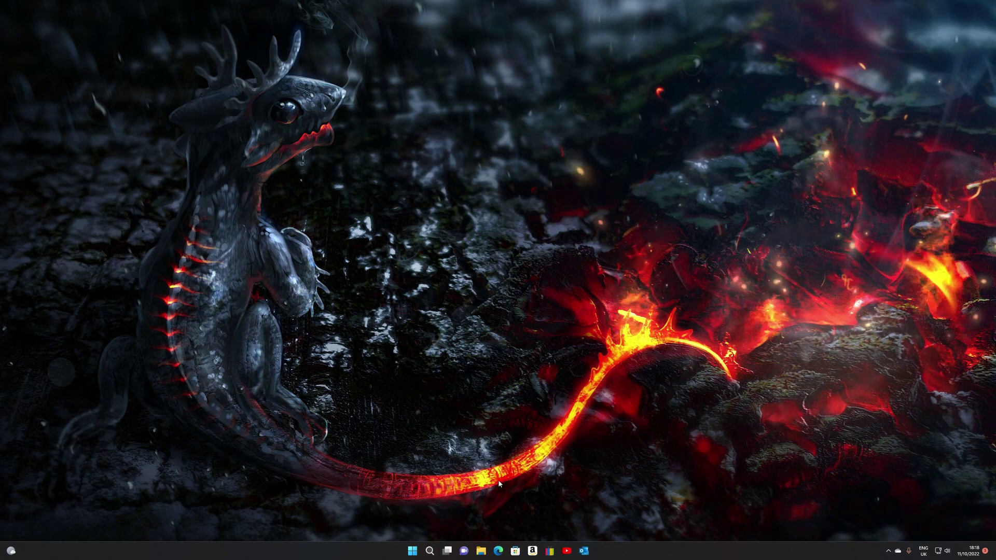
# - Cancel OBS Studio's Missing Files warning and select the yeti microphone source
pyautogui.click(430, 551)
pyautogui.click(502, 261)
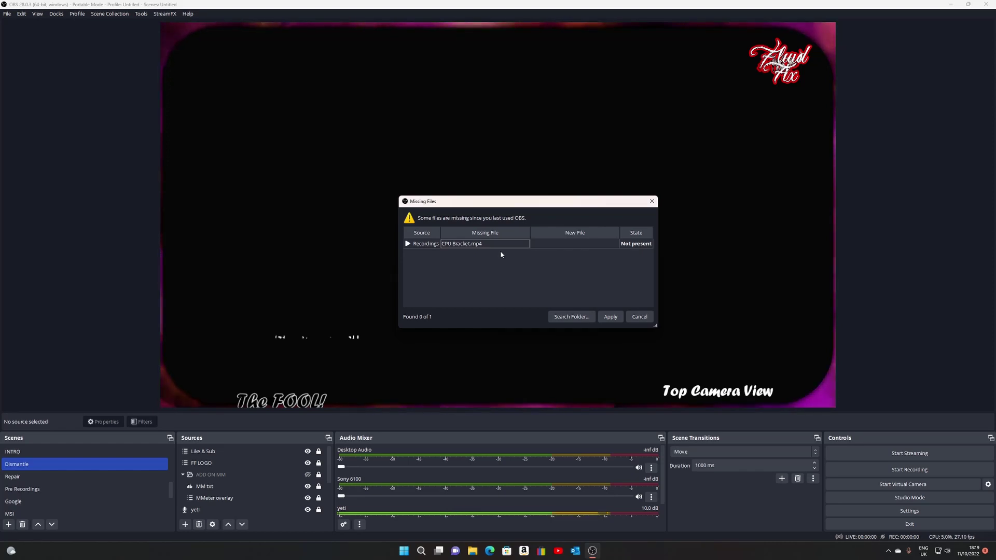
pyautogui.click(643, 316)
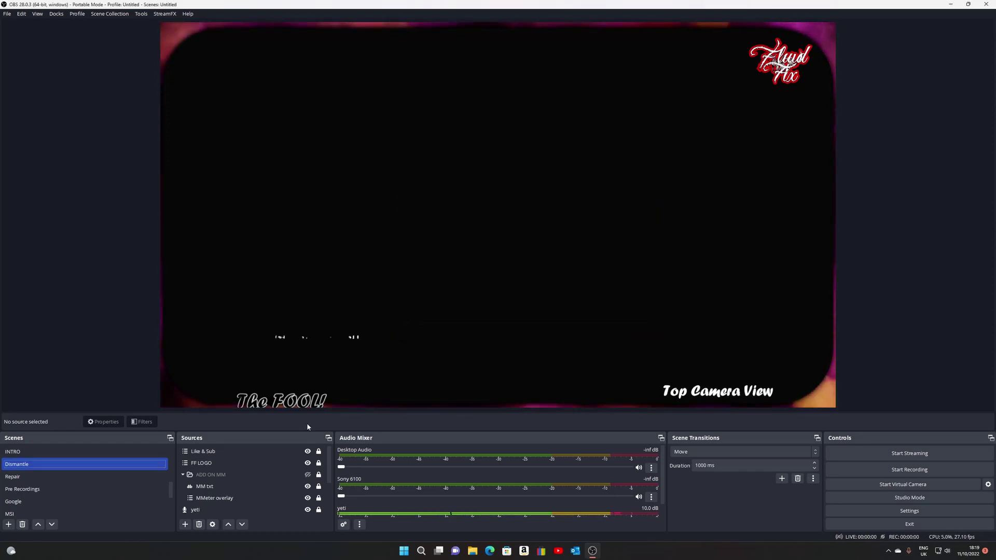
pyautogui.click(256, 510)
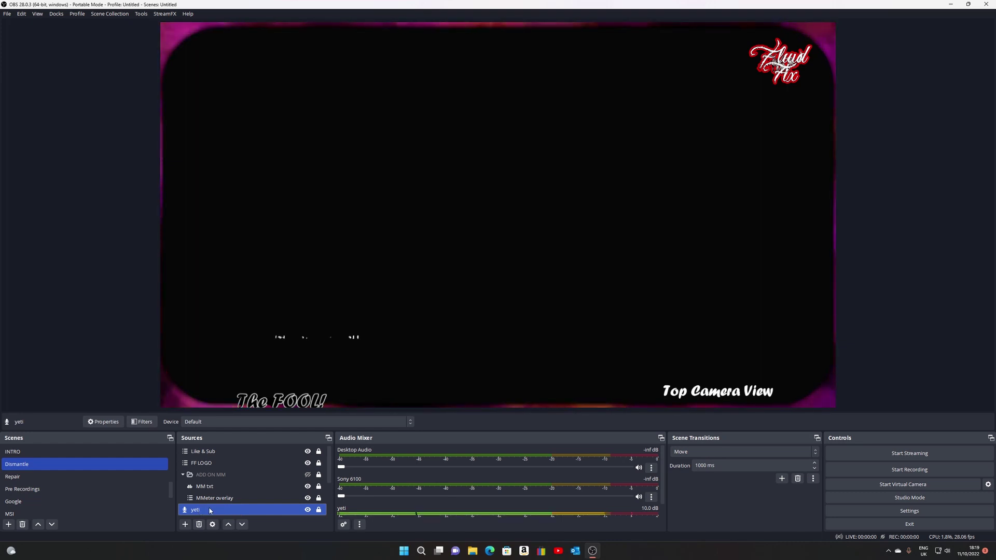
# - Switch the yeti Noise Suppression filter method to NVIDIA Noise Removal and close its filters
pyautogui.click(142, 421)
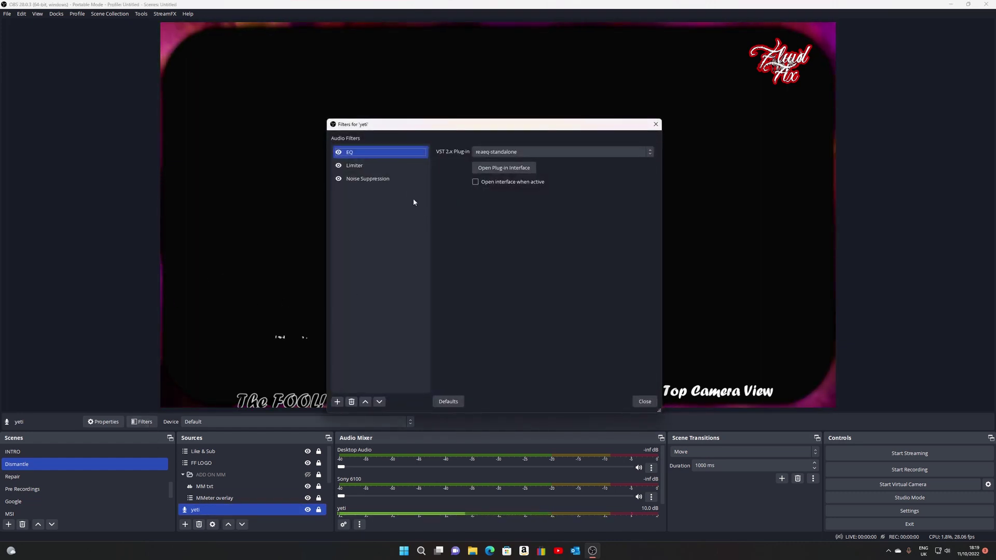
pyautogui.click(361, 178)
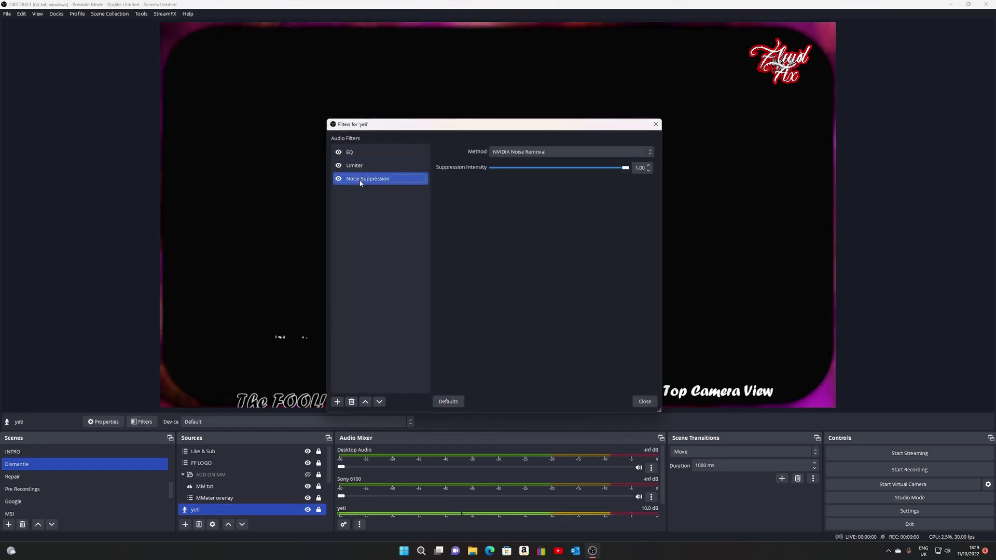
pyautogui.click(536, 151)
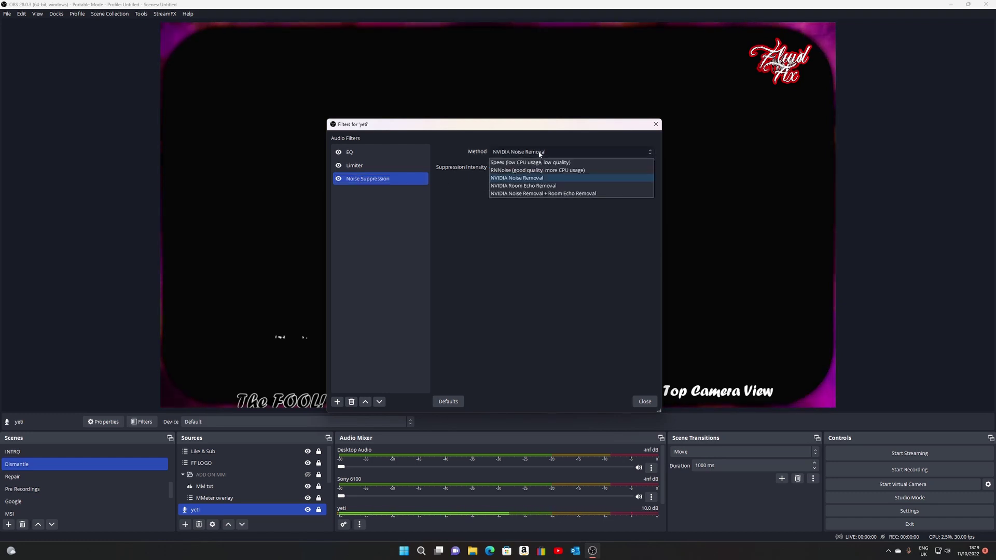
pyautogui.click(533, 178)
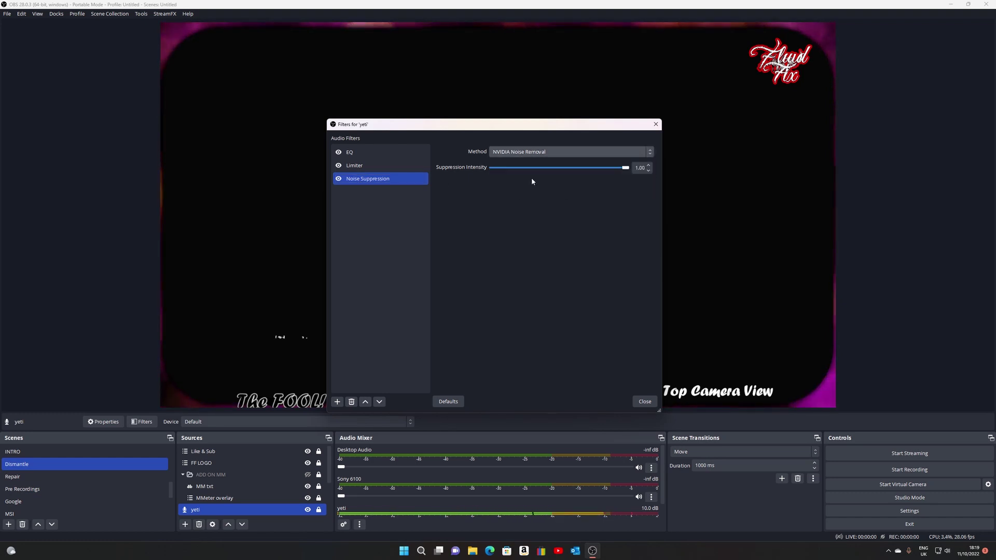
pyautogui.click(644, 402)
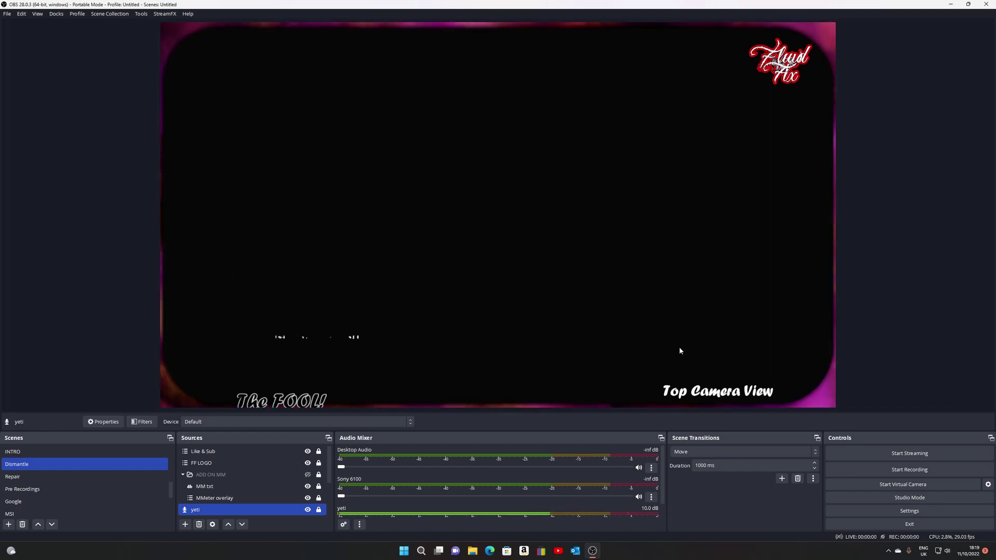
# - Minimize OBS, view Default graphics settings with GPU scheduling, then minimize Settings
pyautogui.click(592, 551)
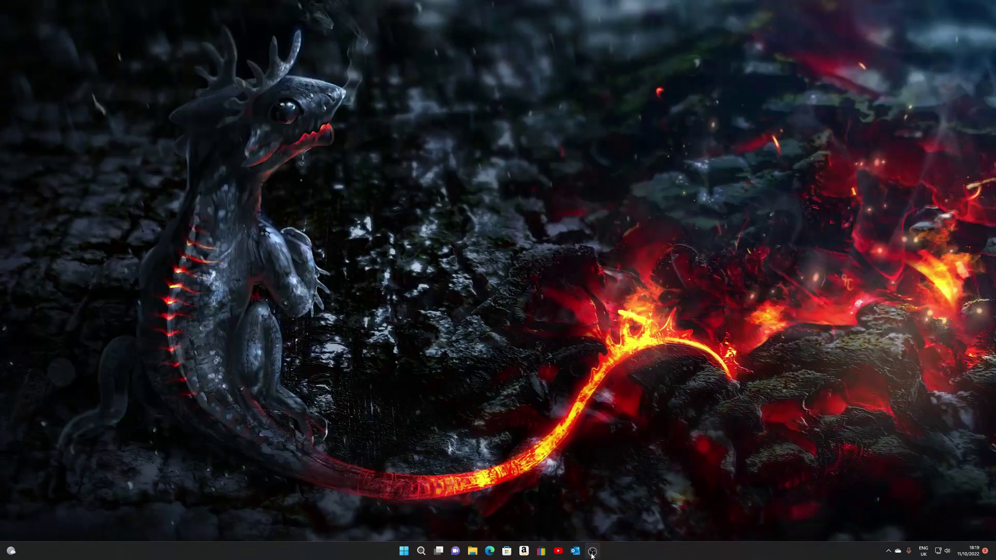
pyautogui.click(421, 551)
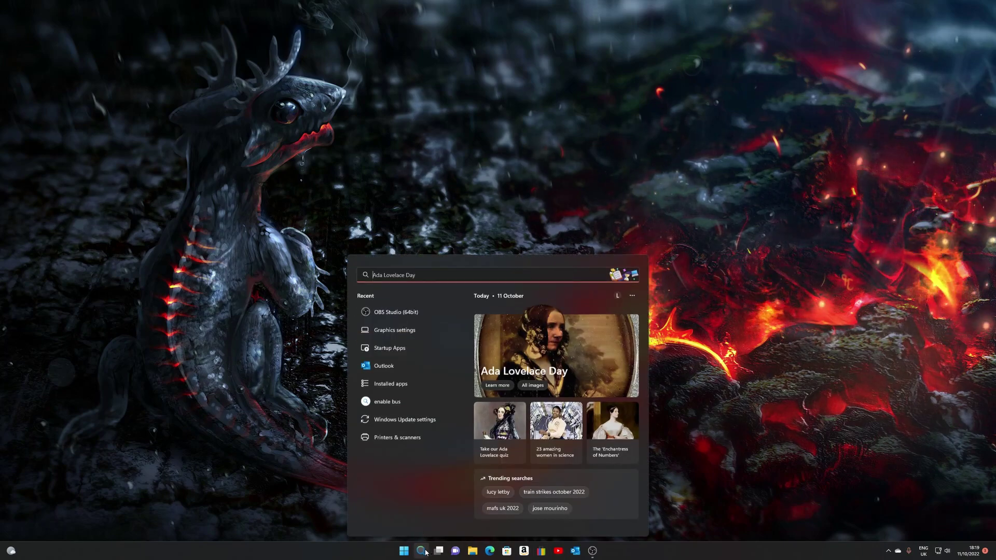
pyautogui.click(394, 330)
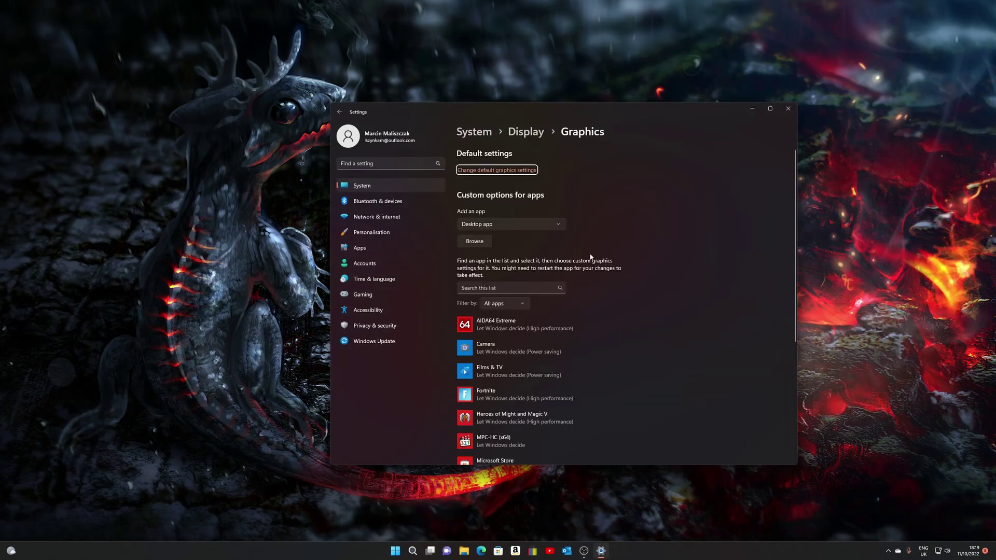
pyautogui.click(481, 170)
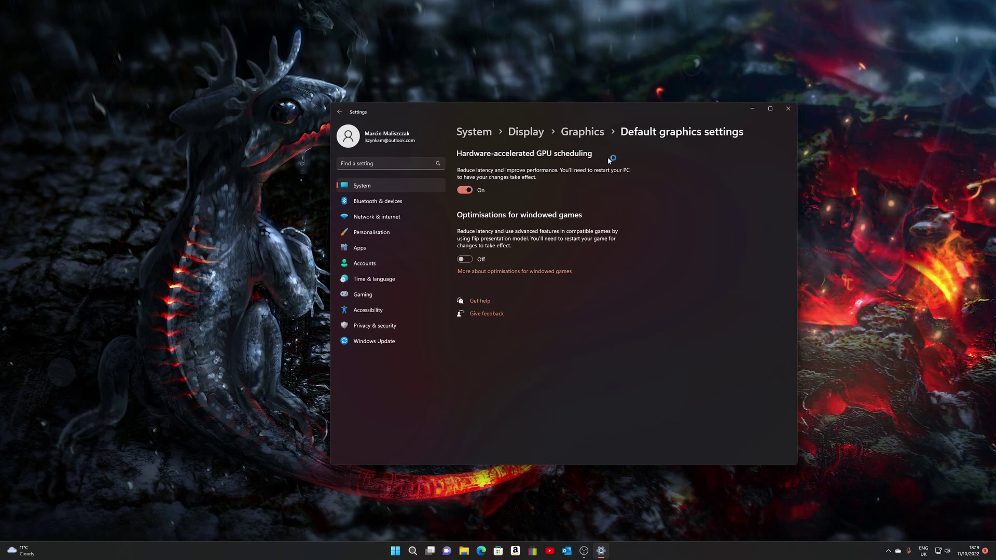
pyautogui.click(751, 109)
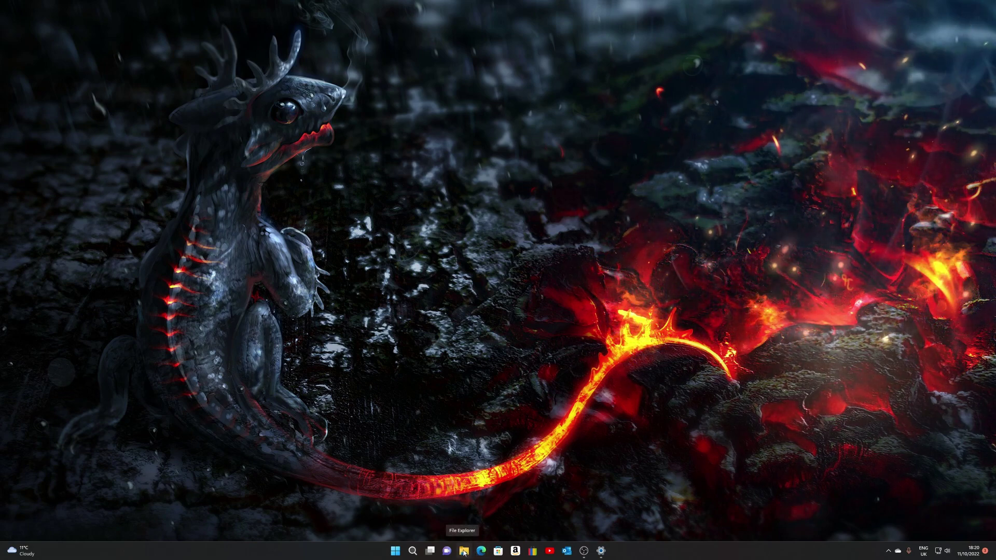
# - Return to the OBS Studio window with Alt+Tab
pyautogui.rightClick(412, 551)
pyautogui.click(493, 406)
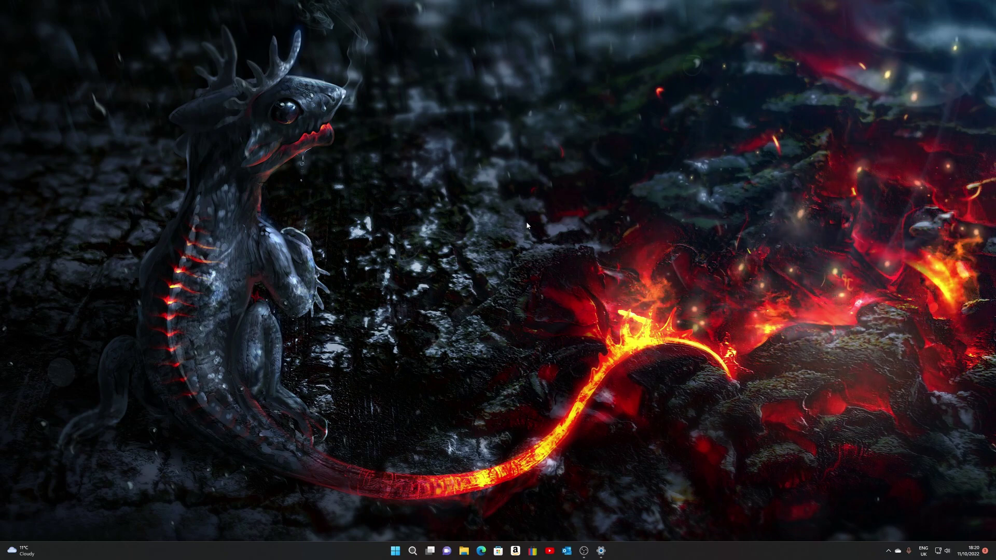
pyautogui.hotkey('alt', 'Tab')
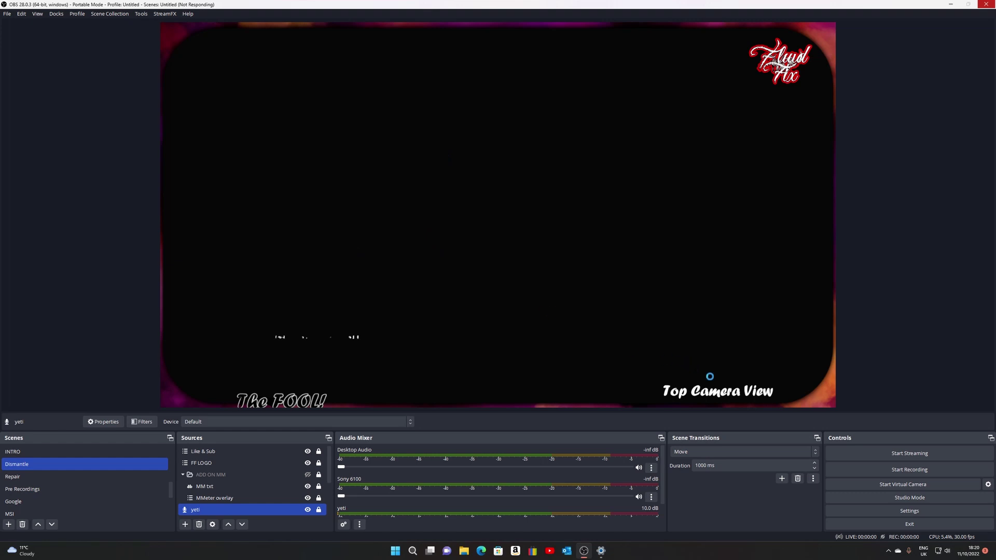
# - Close all OBS Studio windows from the taskbar and force-close the unresponsive program
pyautogui.rightClick(583, 553)
pyautogui.click(579, 530)
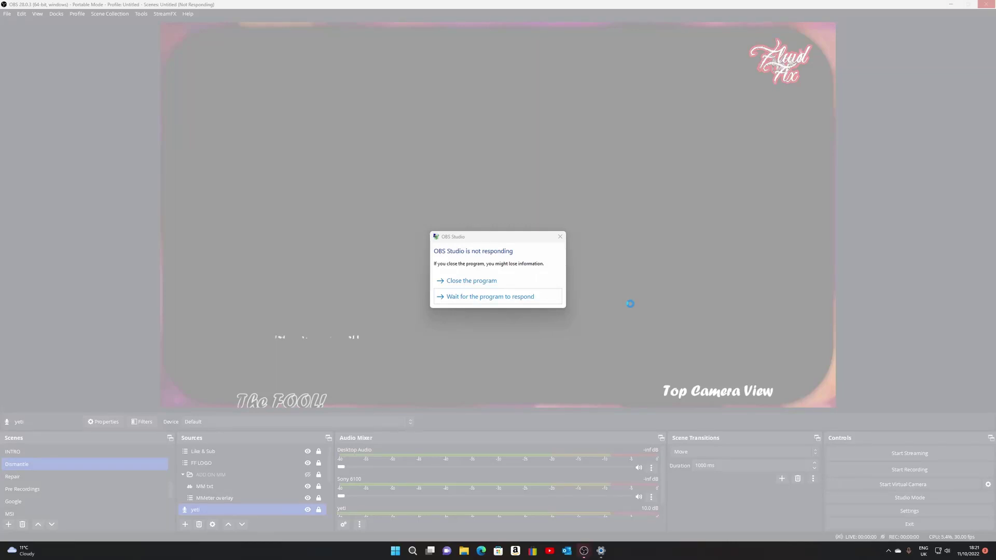
pyautogui.click(498, 281)
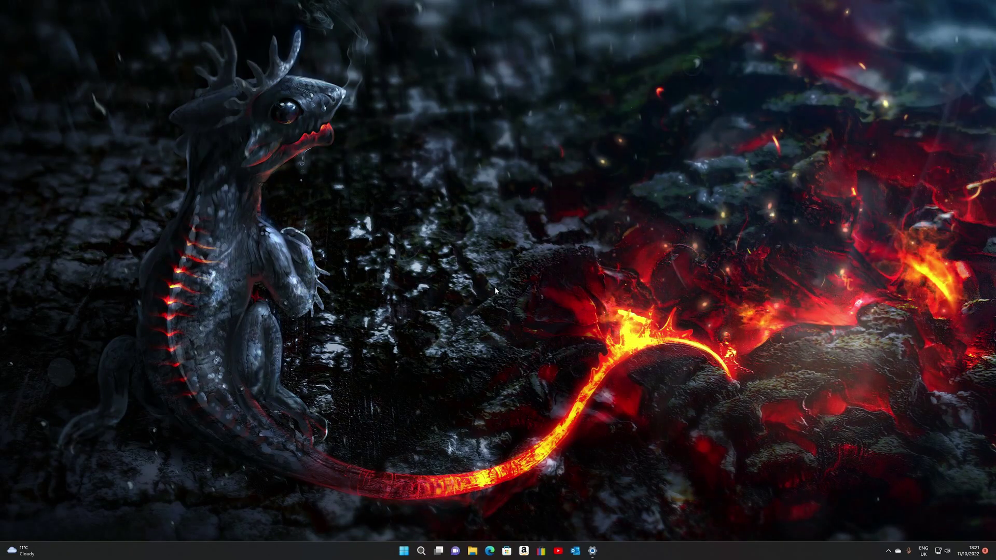
# - Turn Hardware-accelerated GPU scheduling Off in Default graphics settings and close Settings
pyautogui.click(422, 549)
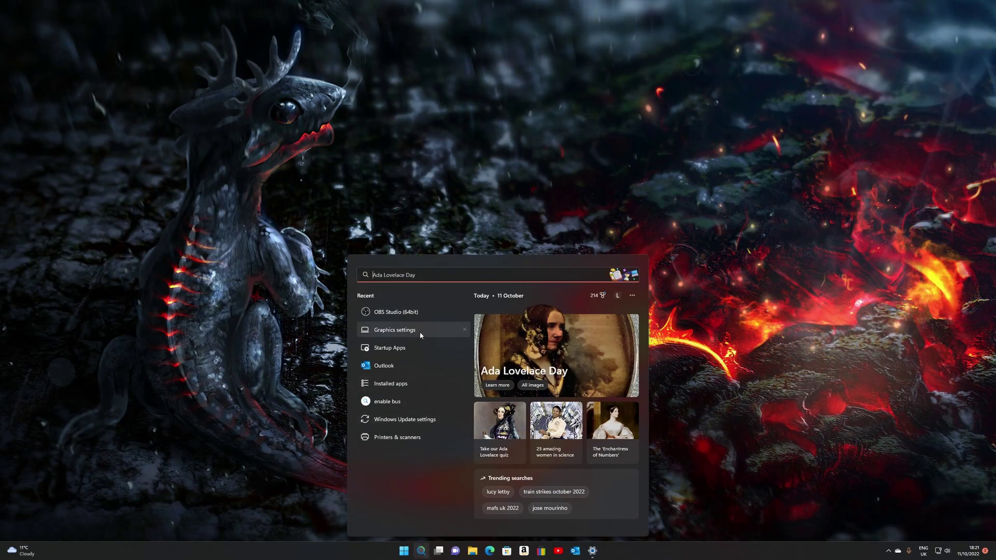
pyautogui.click(410, 381)
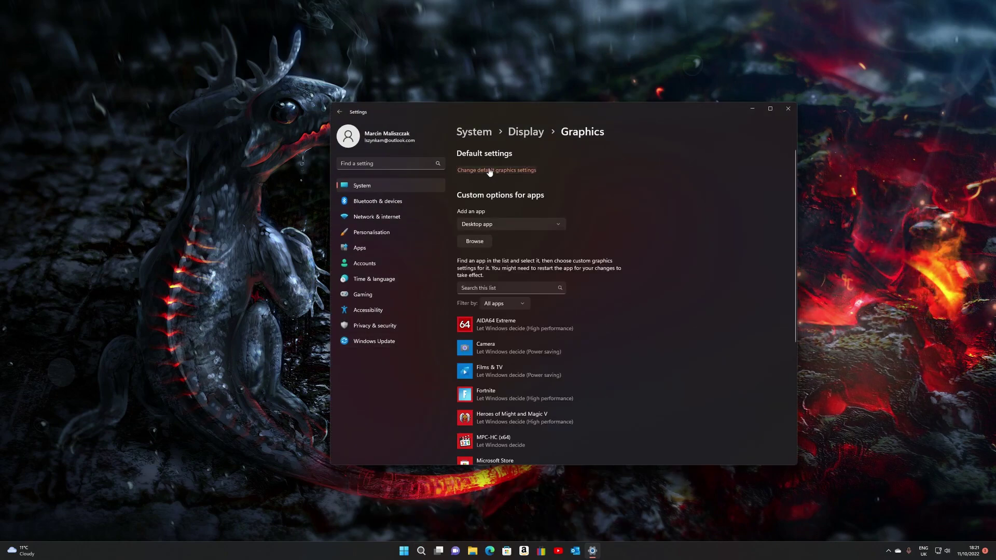
pyautogui.click(490, 171)
pyautogui.hotkey('alt', 'Left')
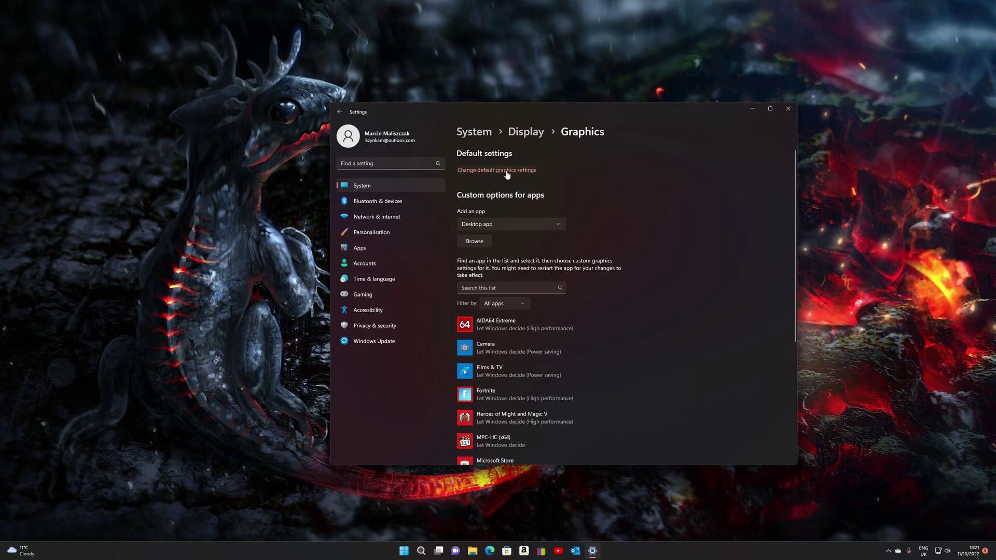
pyautogui.click(507, 175)
pyautogui.click(469, 189)
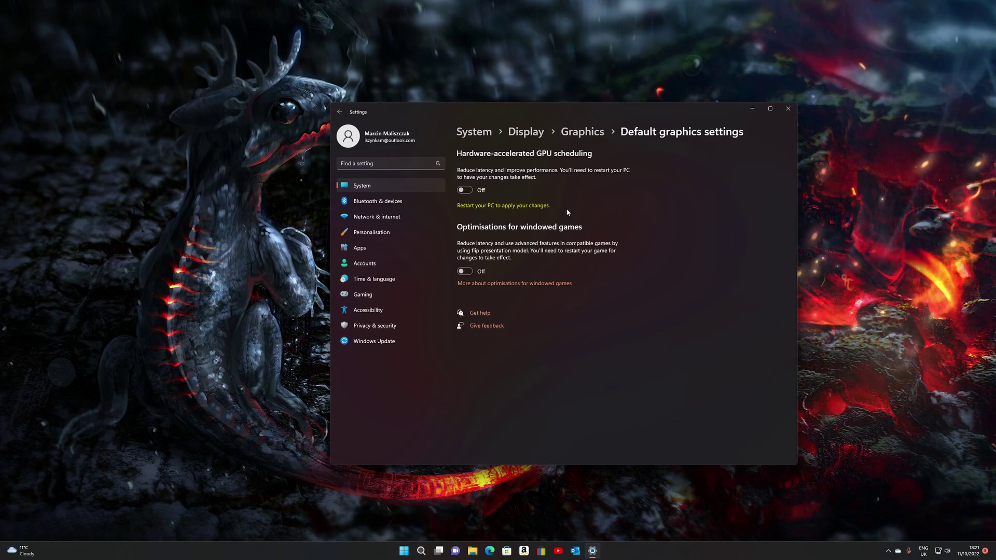
pyautogui.click(790, 110)
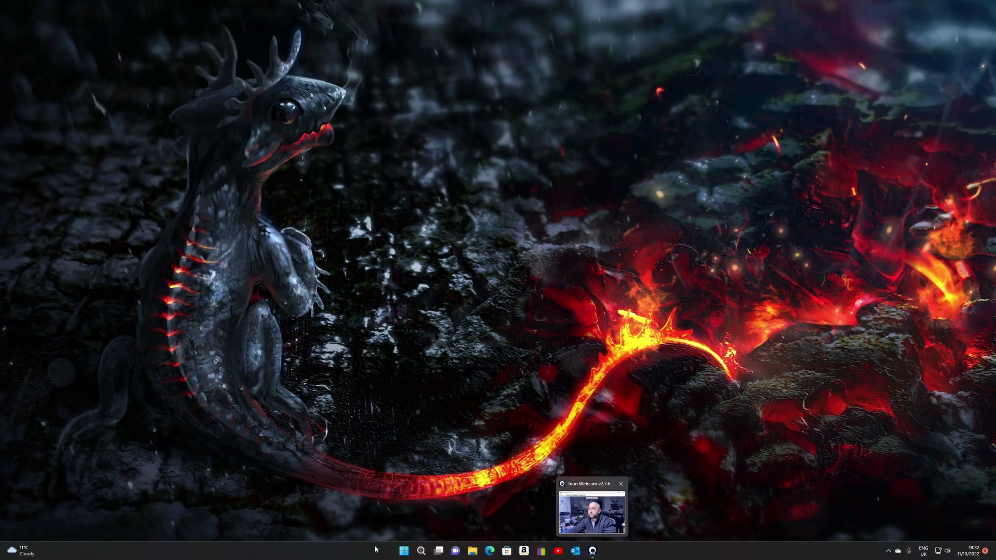
# - Relaunch OBS Studio (64bit) from recent search items and cancel the Missing Files warning
pyautogui.click(420, 551)
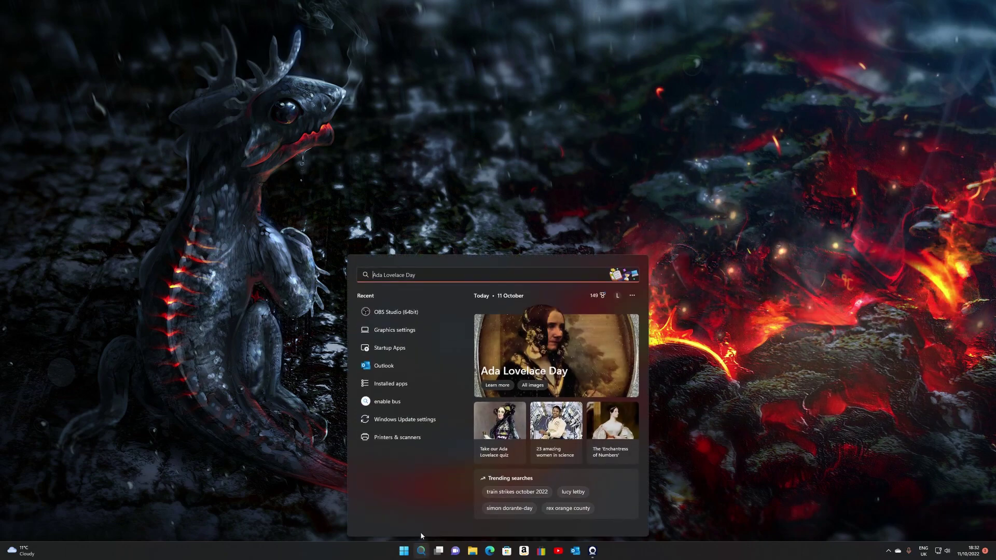
pyautogui.click(402, 312)
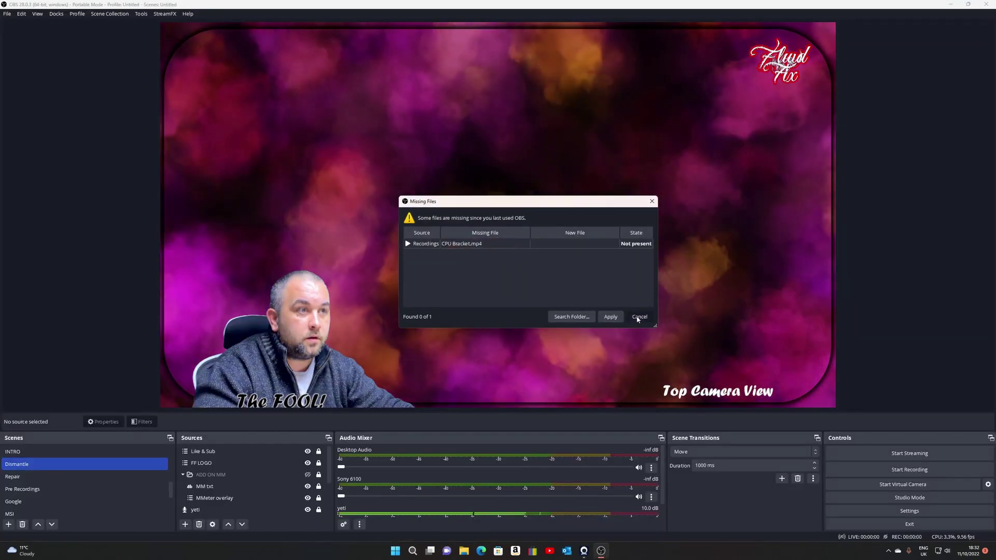
pyautogui.click(640, 317)
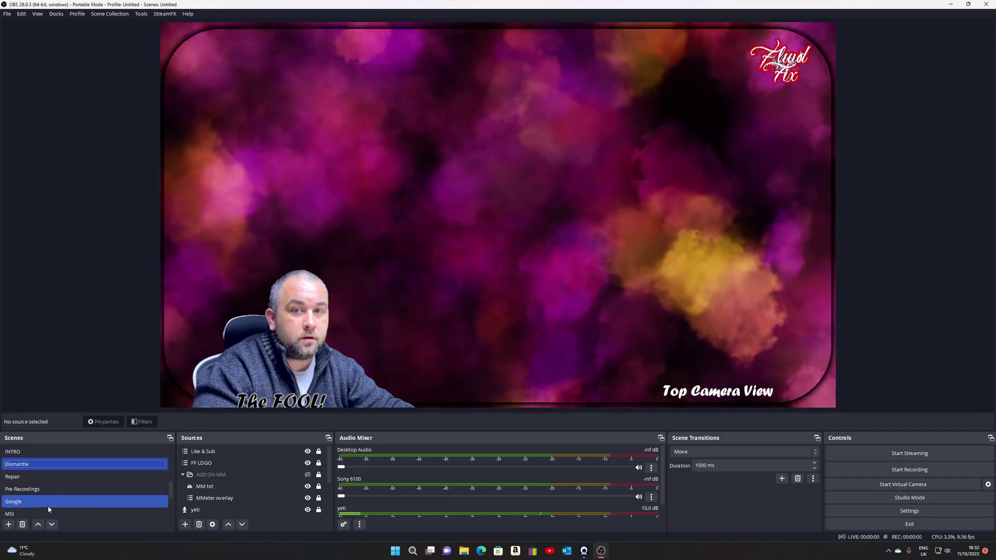
# - Select the MSI scene in the Scenes dock
pyautogui.click(41, 513)
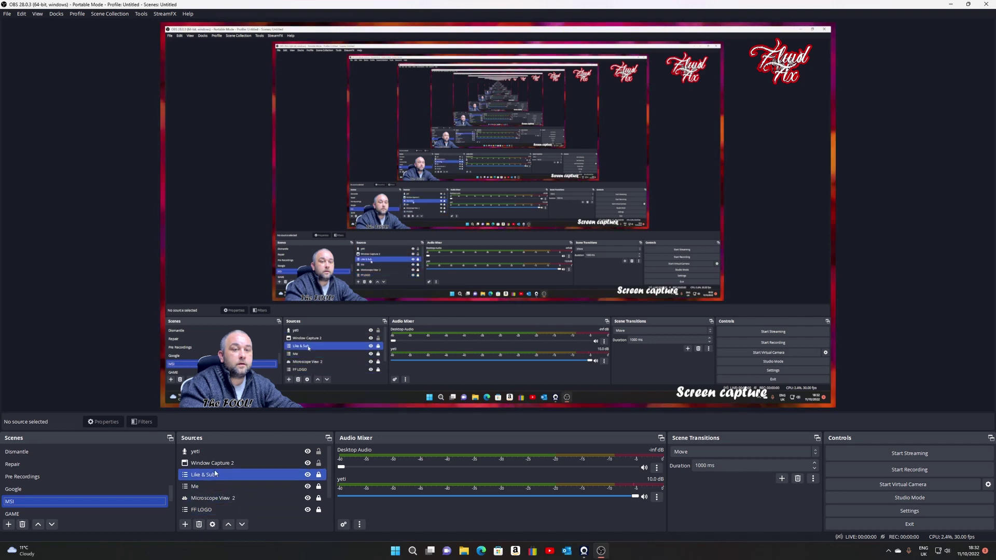
pyautogui.click(209, 450)
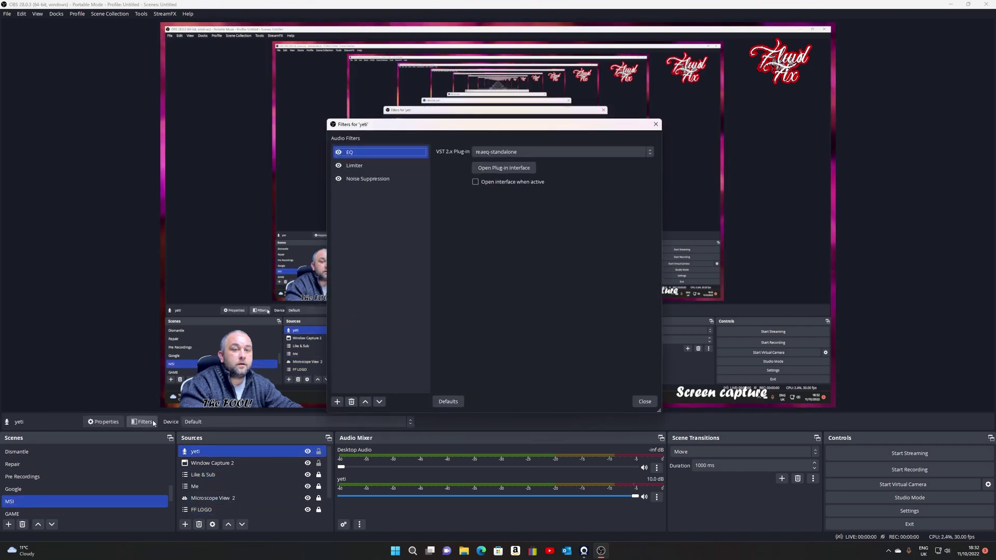
pyautogui.click(366, 179)
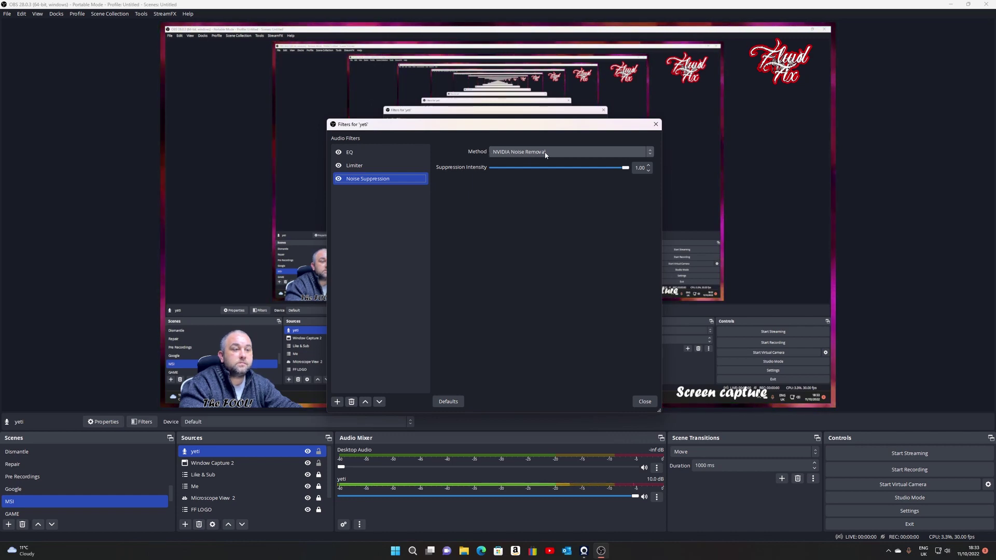
pyautogui.click(645, 402)
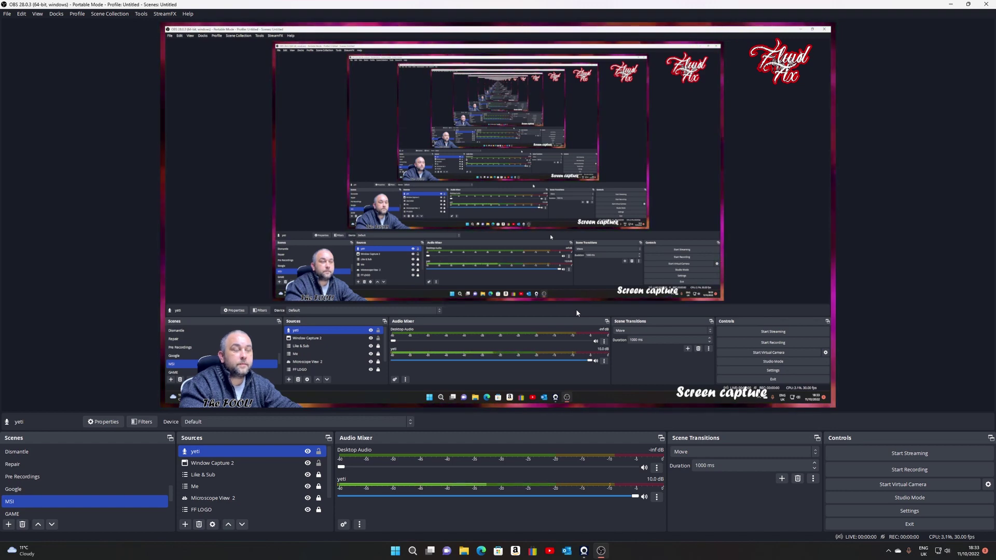
# - Open Default graphics settings to check that hardware-accelerated GPU scheduling is Off
pyautogui.click(414, 552)
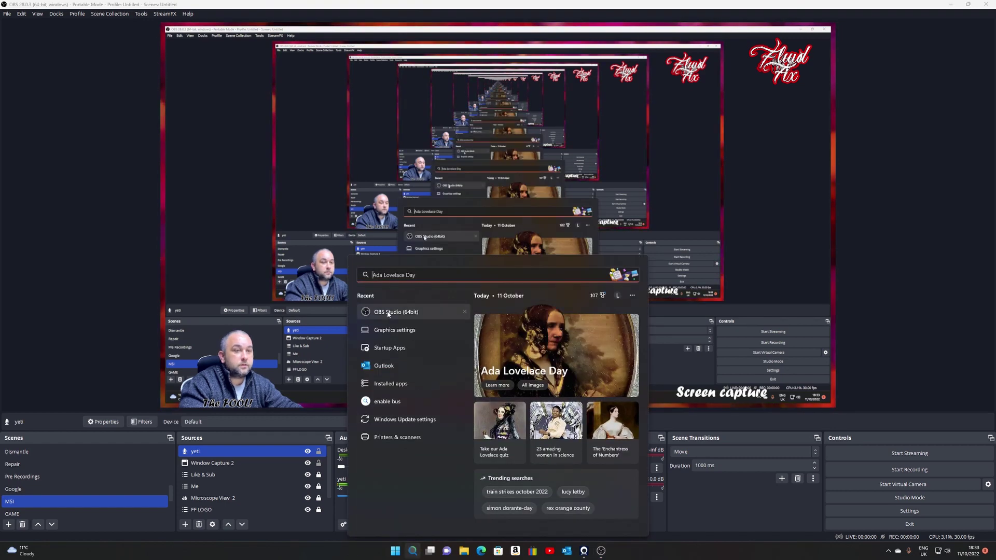
pyautogui.click(392, 331)
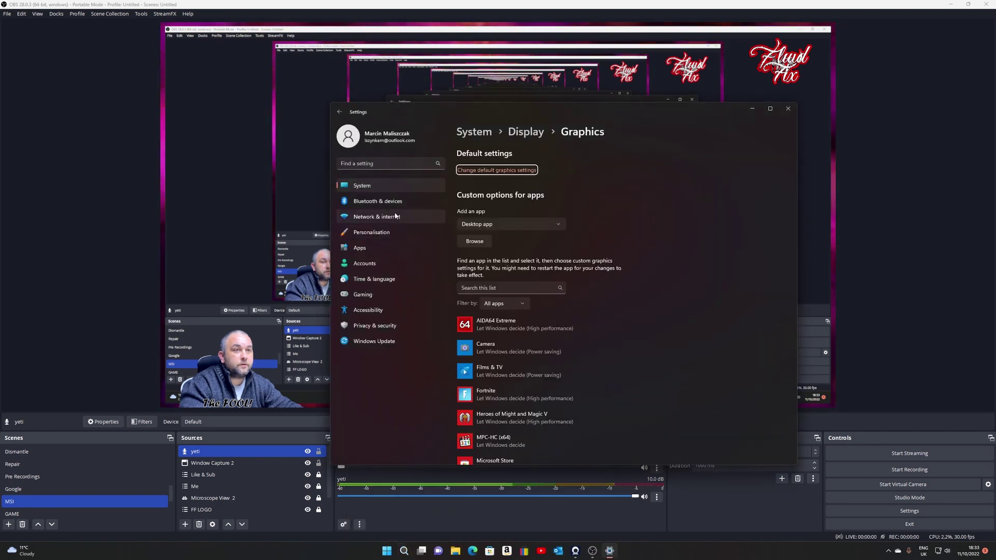
pyautogui.click(526, 173)
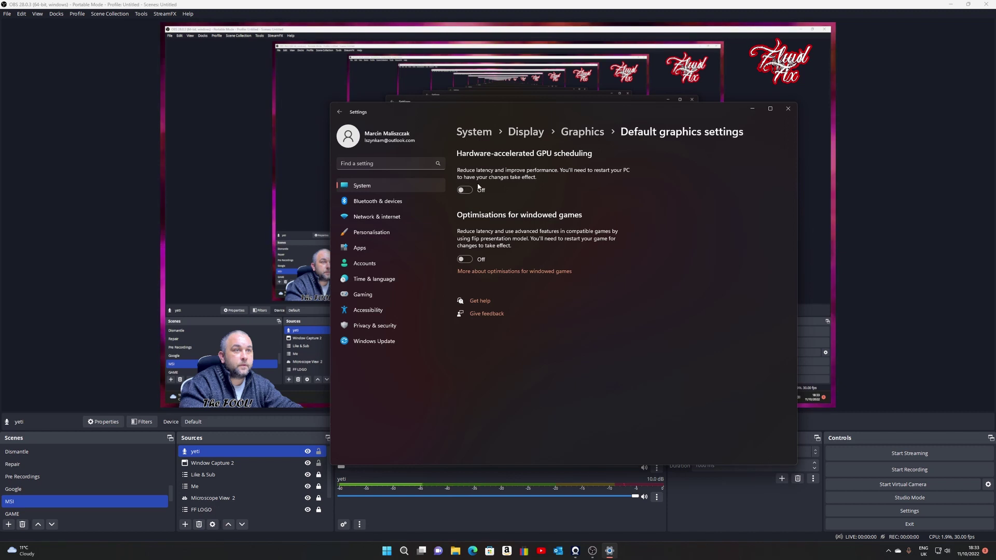